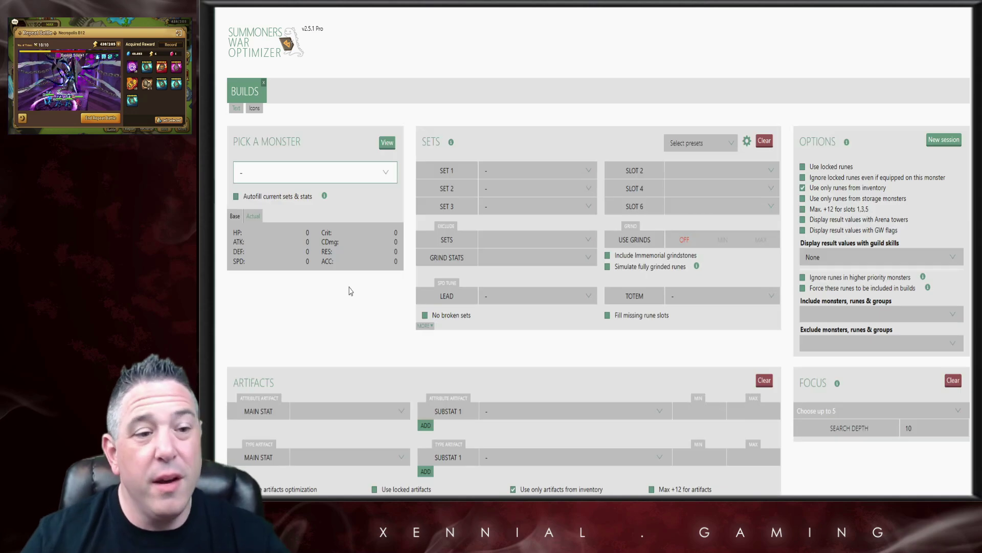
Pick Clara as the monster to build.
{"action": "left_click", "coordinate": [319, 173]}
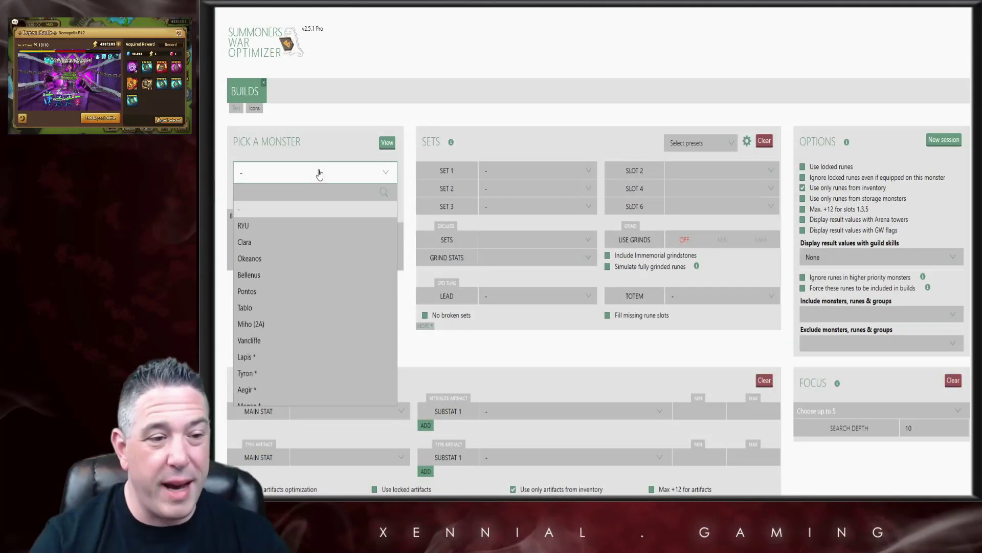
{"action": "type", "text": "clara"}
{"action": "key", "text": "Return"}
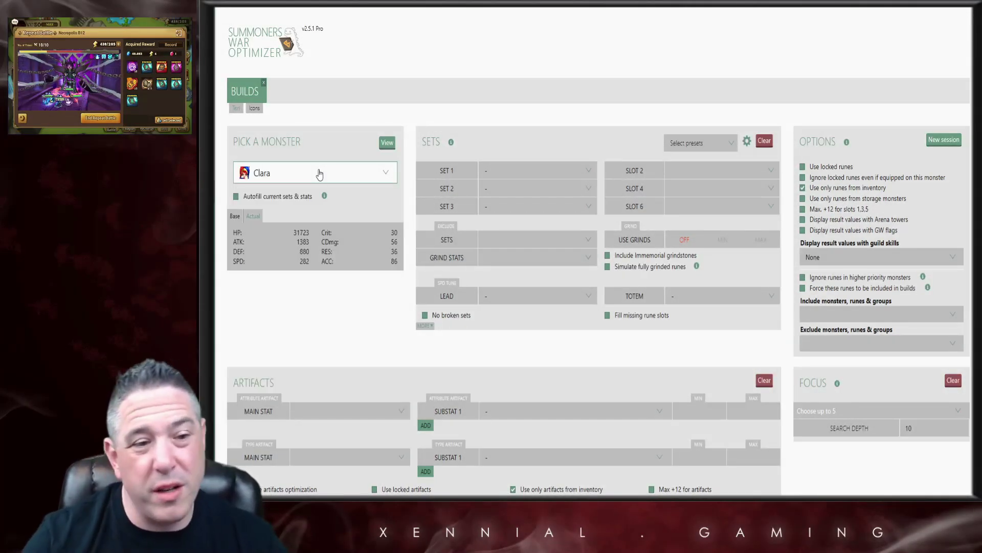
Require Swift as rune set 1 and Will as rune set 3.
{"action": "left_click", "coordinate": [496, 174]}
{"action": "type", "text": "sw"}
{"action": "key", "text": "Return"}
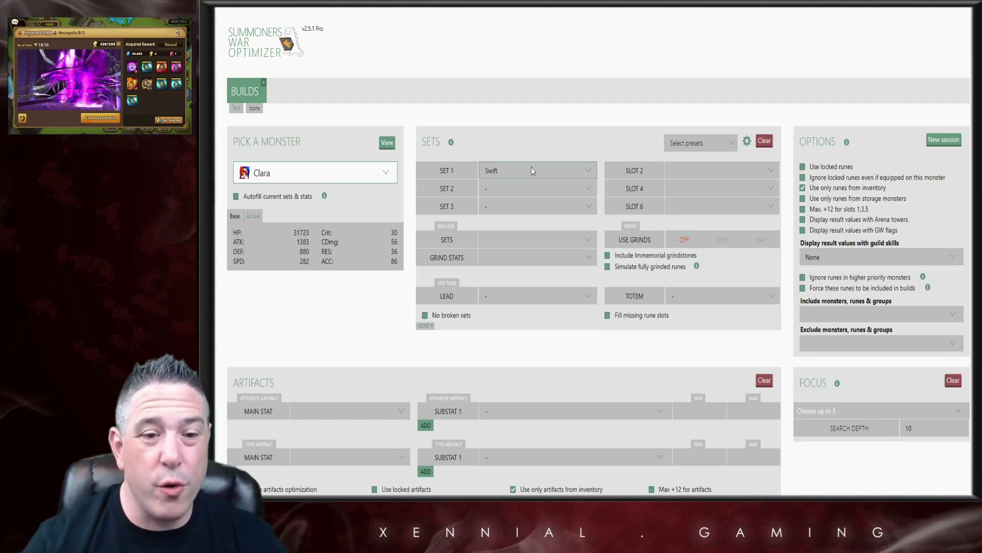
{"action": "left_click", "coordinate": [517, 203]}
{"action": "type", "text": "wi"}
{"action": "key", "text": "Return"}
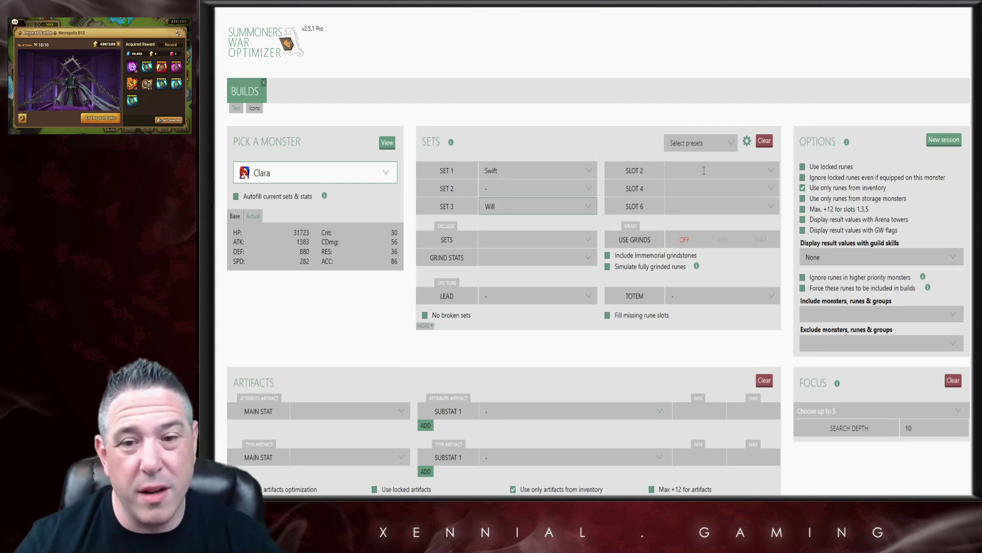
Set the main stats to SPD for slot 2 and HP% for slots 4 and 6.
{"action": "left_click", "coordinate": [704, 171]}
{"action": "left_click", "coordinate": [681, 190]}
{"action": "left_click", "coordinate": [706, 188]}
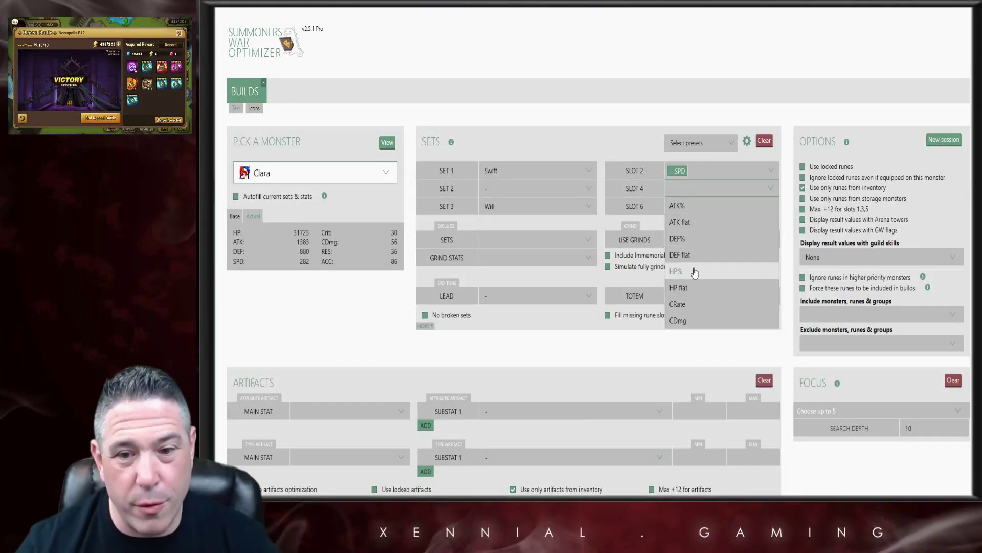
{"action": "left_click", "coordinate": [694, 273]}
{"action": "left_click", "coordinate": [711, 206]}
{"action": "left_click", "coordinate": [708, 289]}
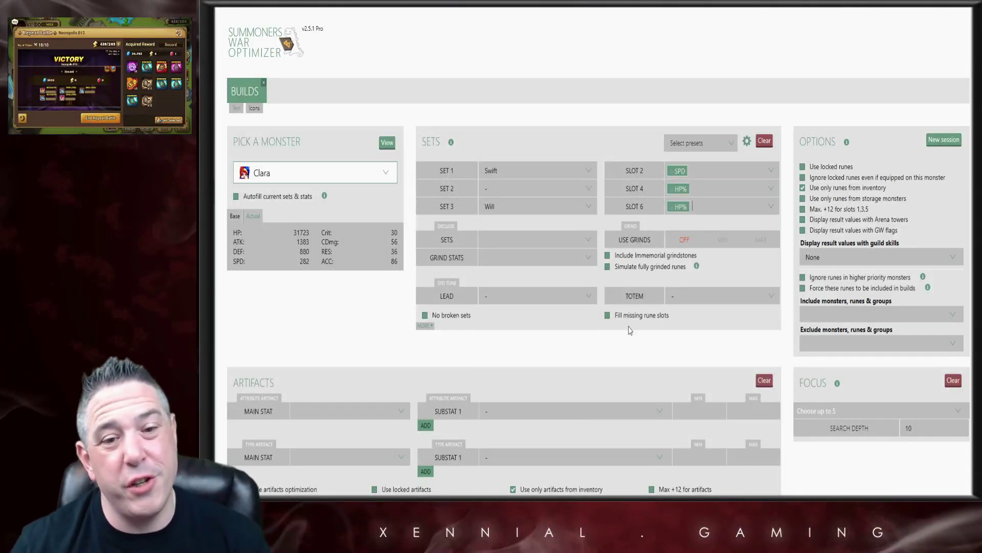
Set the minimum SPD filter to 290 and run the optimization with results shown at +15.
{"action": "scroll", "coordinate": [621, 310], "scroll_direction": "down", "scroll_amount": 4}
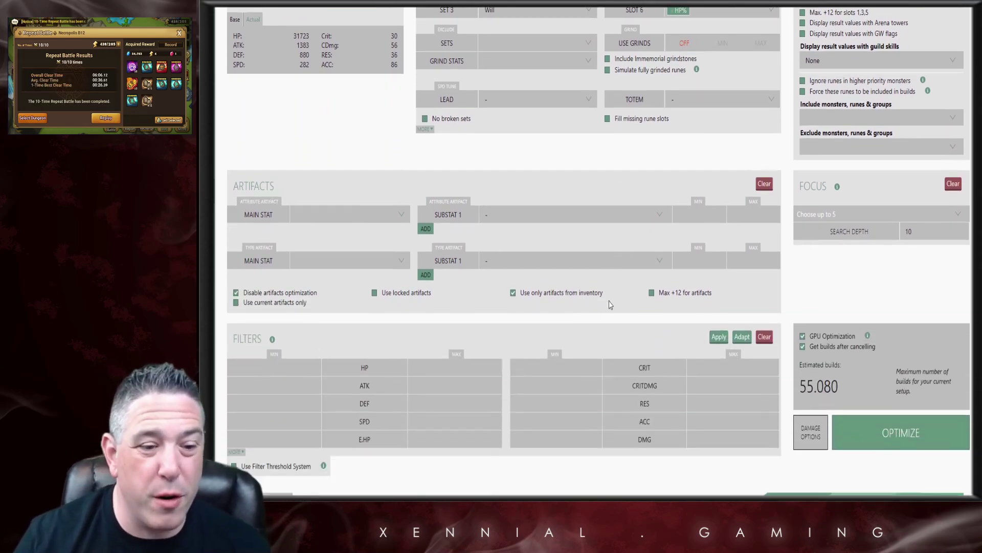
{"action": "scroll", "coordinate": [608, 305], "scroll_direction": "down", "scroll_amount": 3}
{"action": "left_click", "coordinate": [279, 262]}
{"action": "type", "text": "2"}
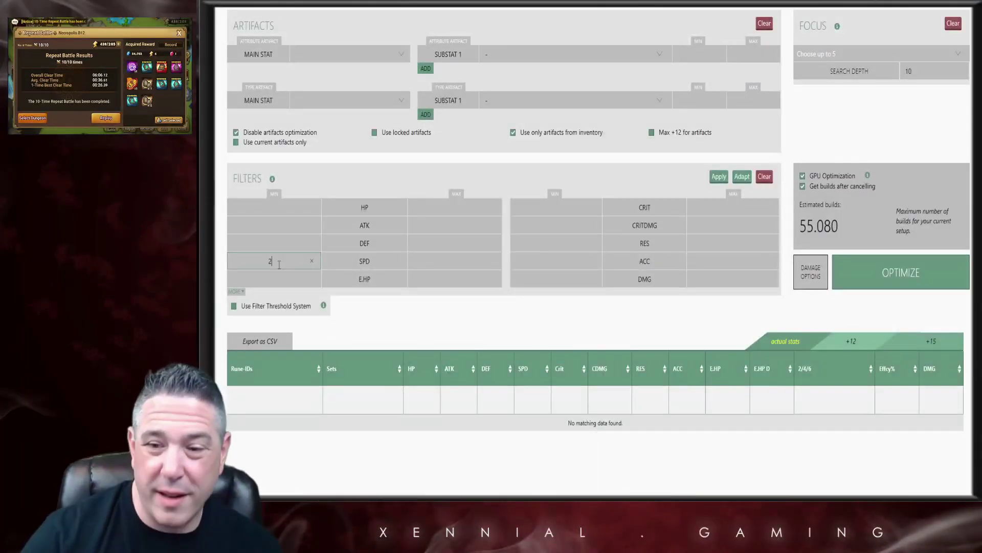
{"action": "type", "text": "90"}
{"action": "key", "text": "Return"}
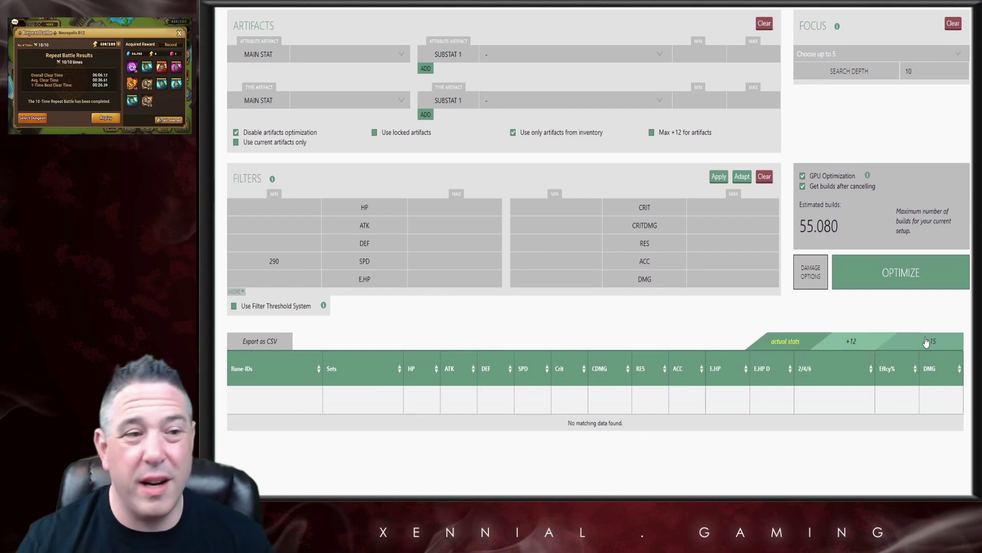
{"action": "left_click", "coordinate": [926, 342]}
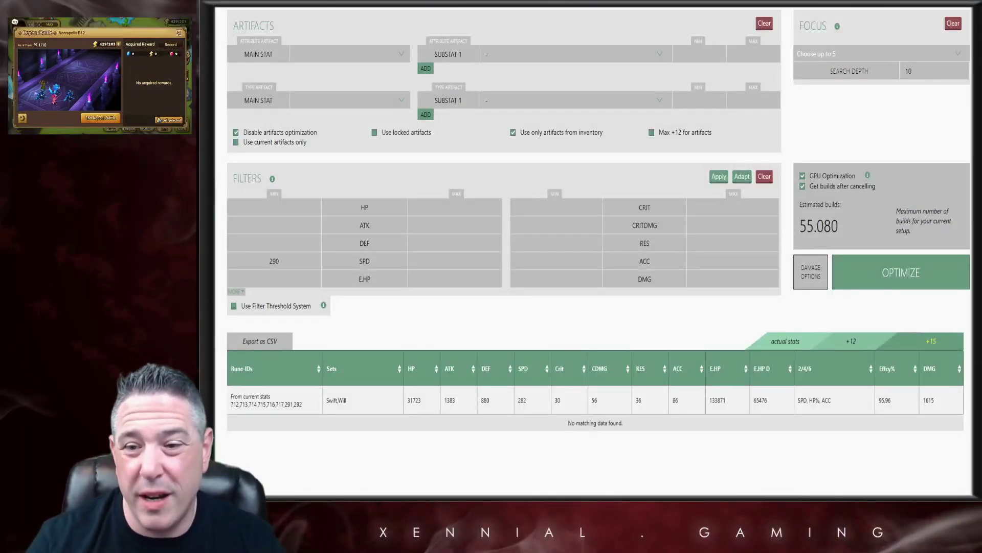
{"action": "left_click", "coordinate": [900, 273]}
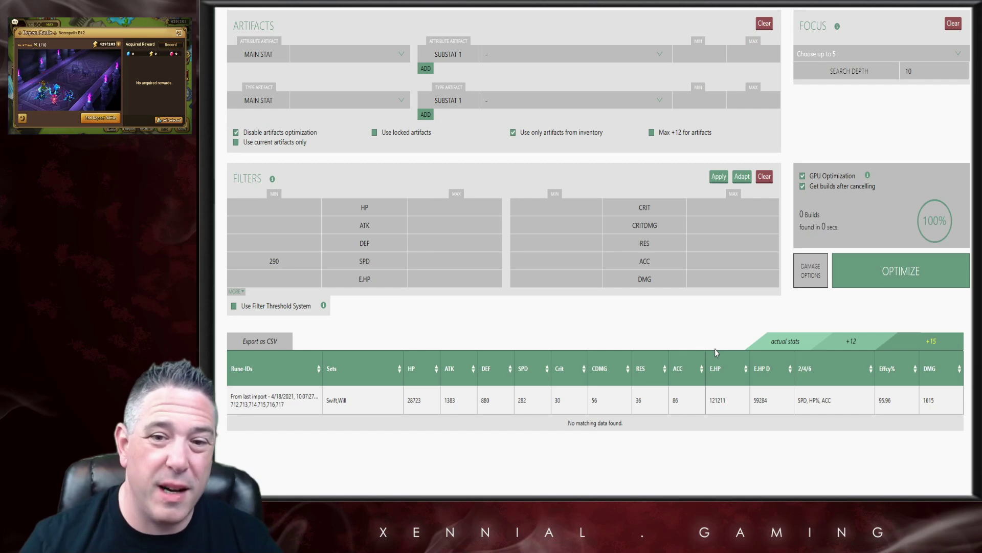
Rerun the optimization with locked runes allowed and the inventory-only rune restriction off, and open the first generated build.
{"action": "scroll", "coordinate": [680, 292], "scroll_direction": "up", "scroll_amount": 6}
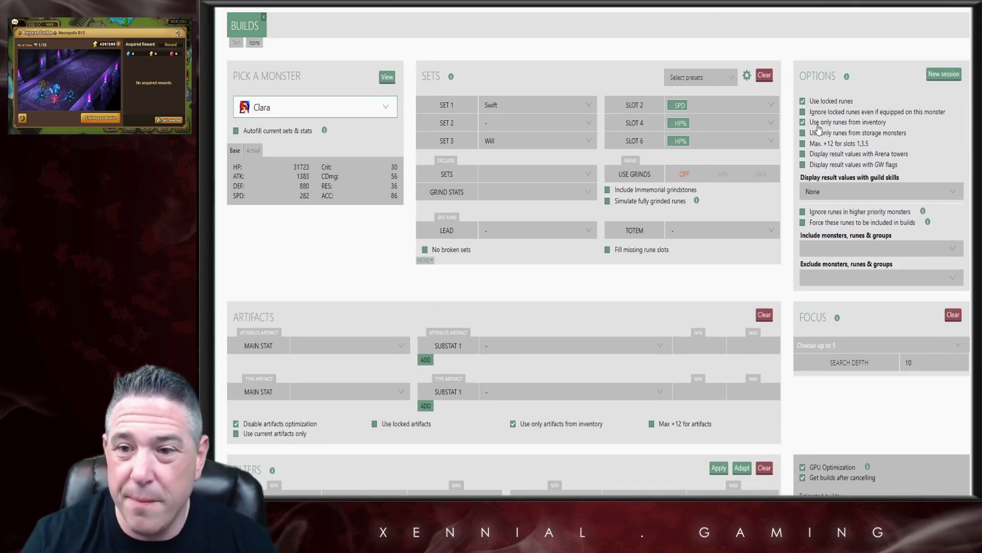
{"action": "scroll", "coordinate": [826, 169], "scroll_direction": "down", "scroll_amount": 5}
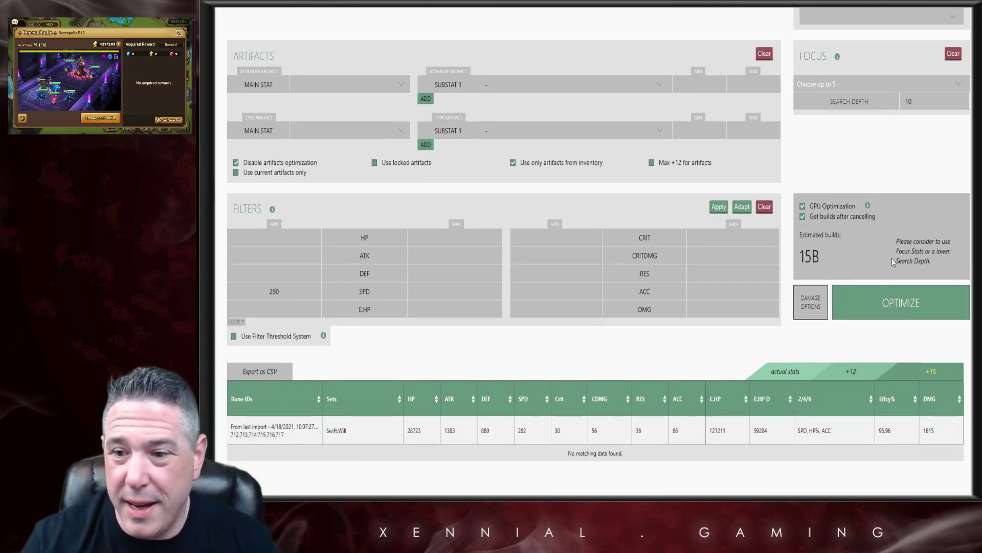
{"action": "left_click", "coordinate": [894, 302]}
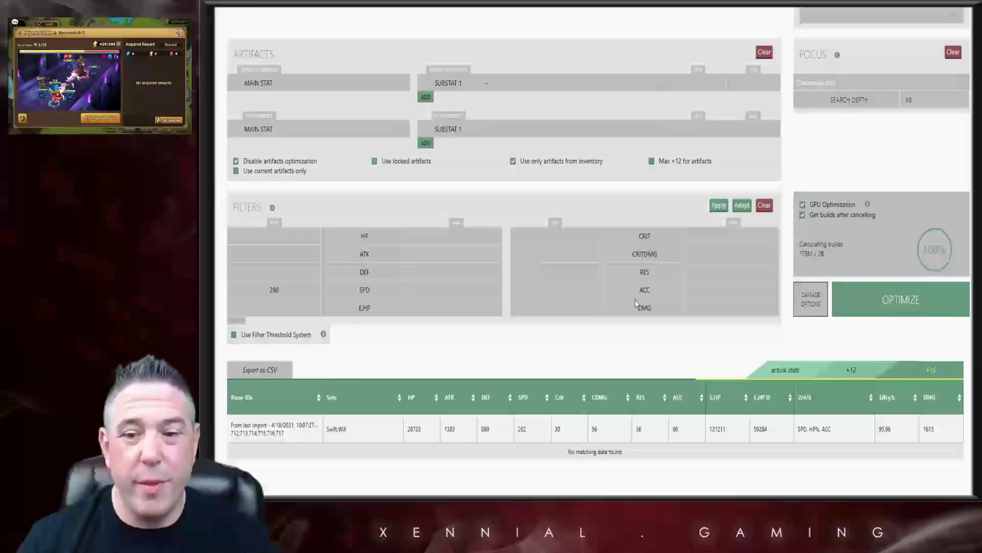
{"action": "scroll", "coordinate": [634, 299], "scroll_direction": "down", "scroll_amount": 4}
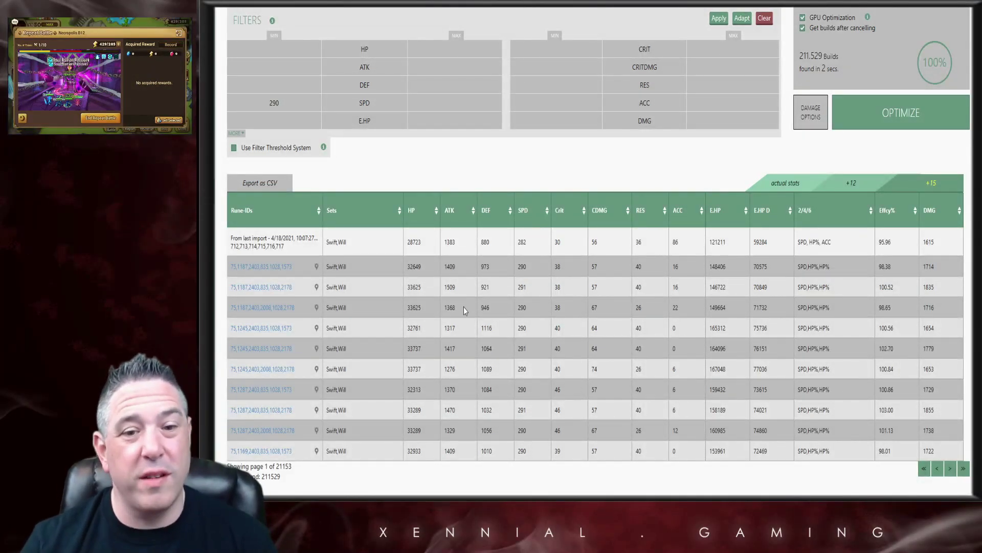
{"action": "left_click", "coordinate": [274, 272]}
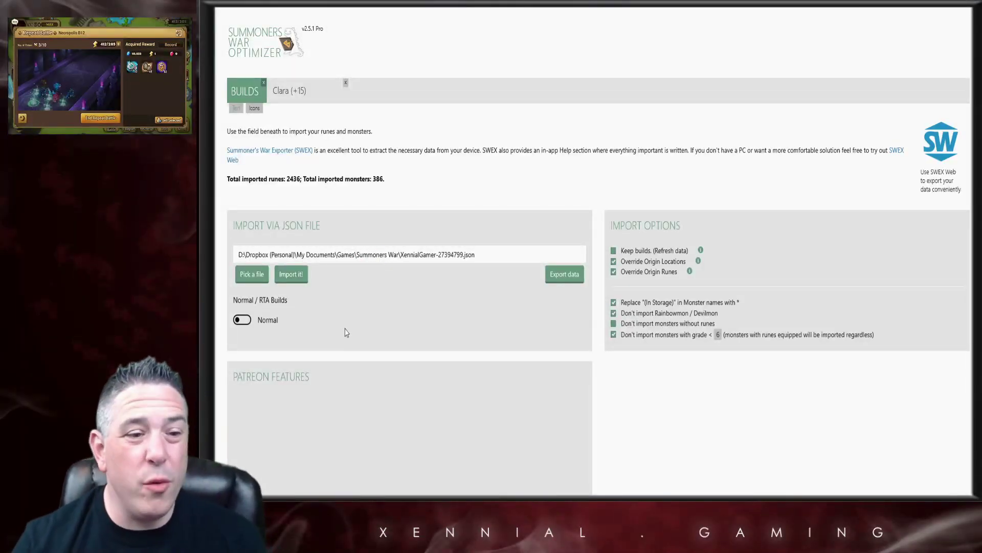
Switch the import to RTA builds and go to Clara's build setup page.
{"action": "left_click", "coordinate": [241, 322]}
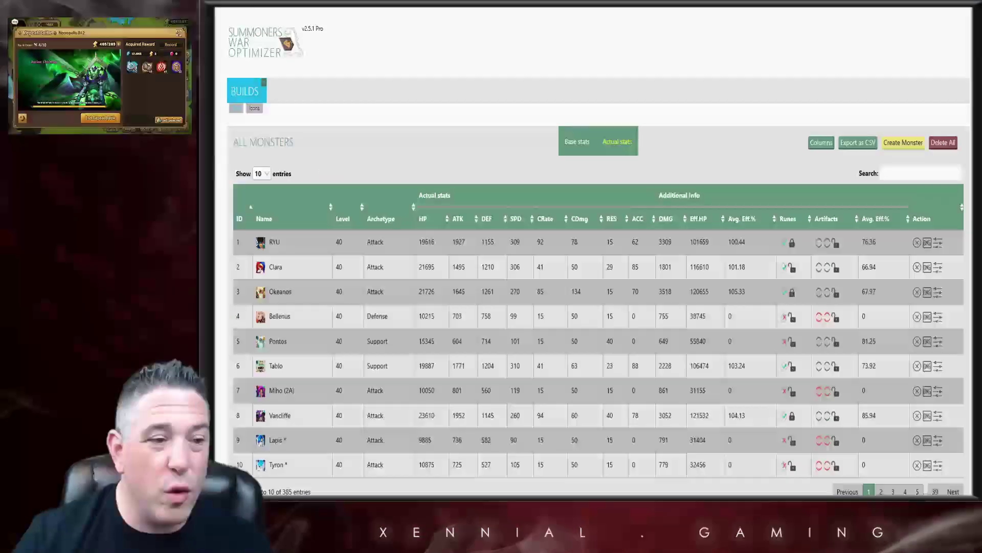
{"action": "left_click", "coordinate": [228, 197]}
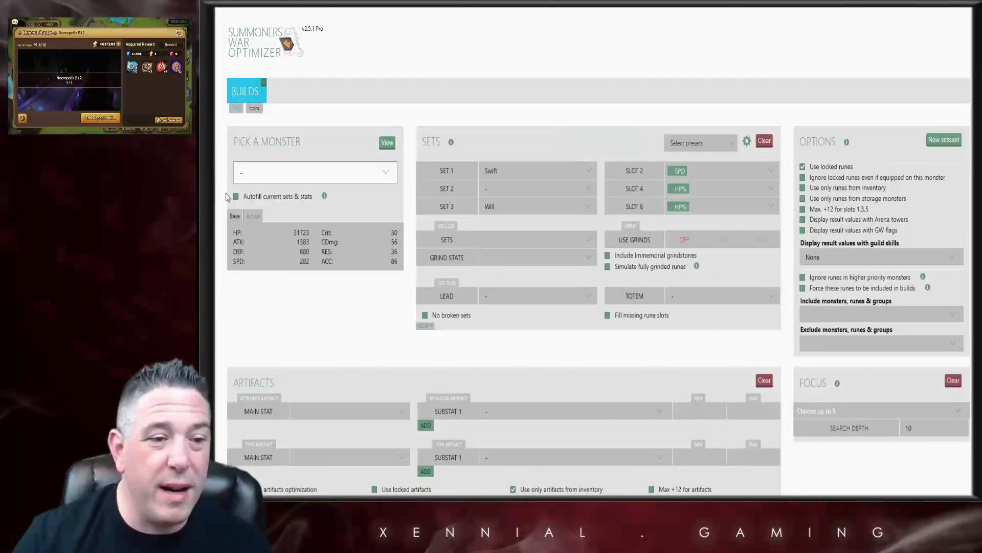
{"action": "left_click", "coordinate": [824, 168]}
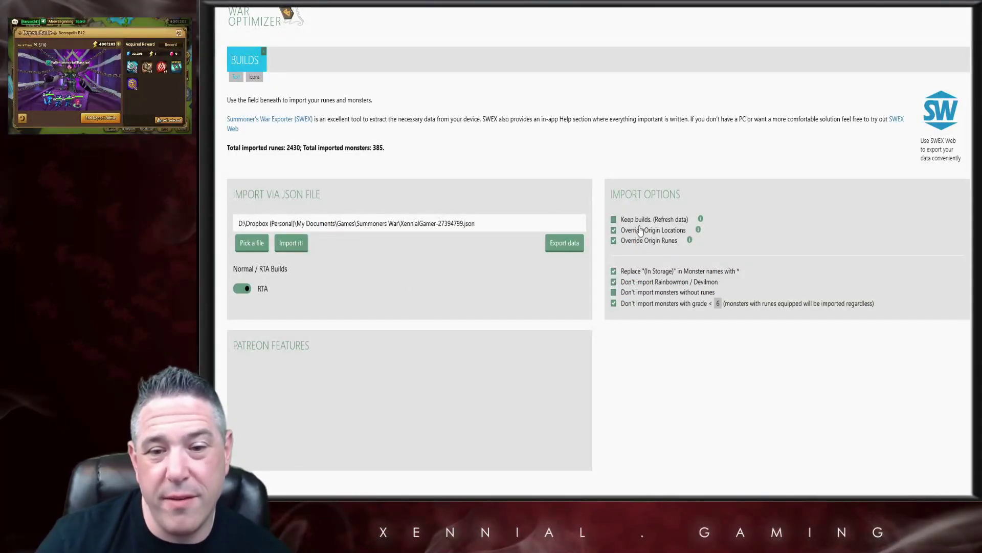
Import the JSON file again with existing builds kept and the build type set to Normal.
{"action": "left_click", "coordinate": [613, 220]}
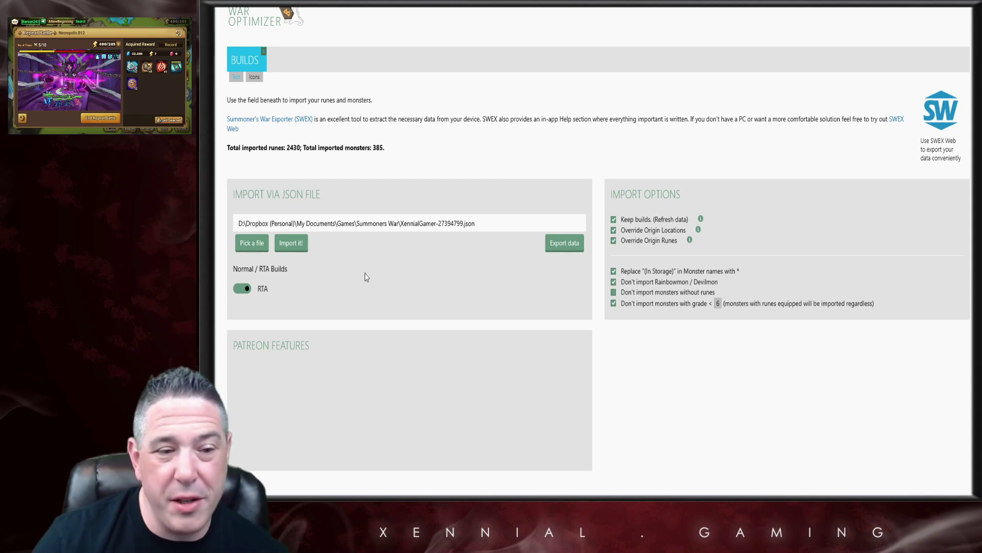
{"action": "left_click", "coordinate": [242, 289]}
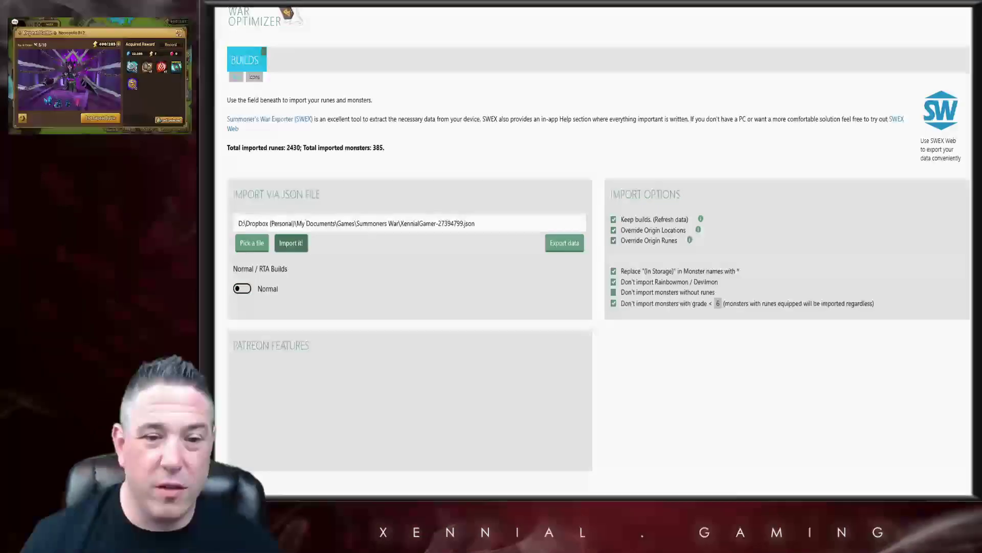
{"action": "left_click", "coordinate": [291, 244]}
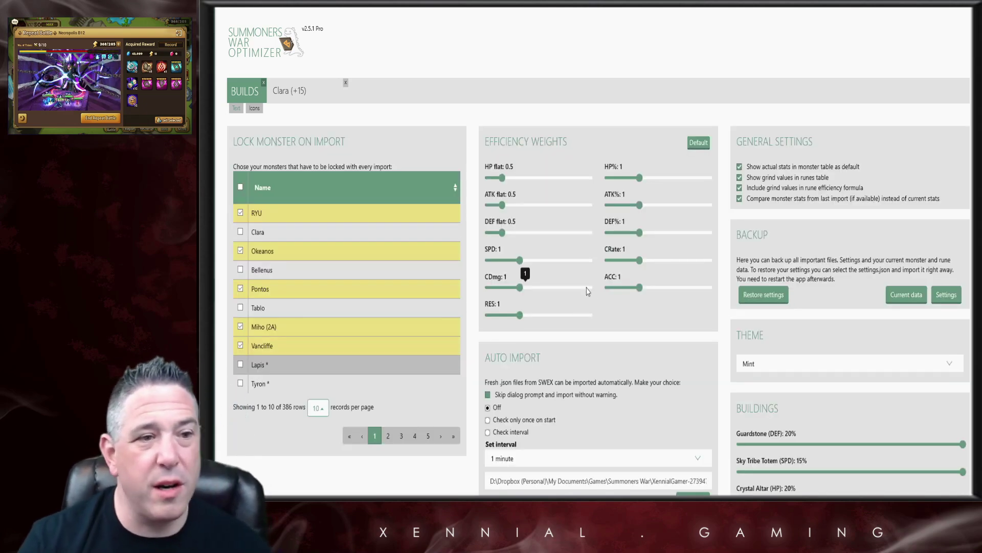
Sort the lock-on-import monster list by name and lower the CDmg efficiency weight.
{"action": "mouse_move", "coordinate": [225, 297]}
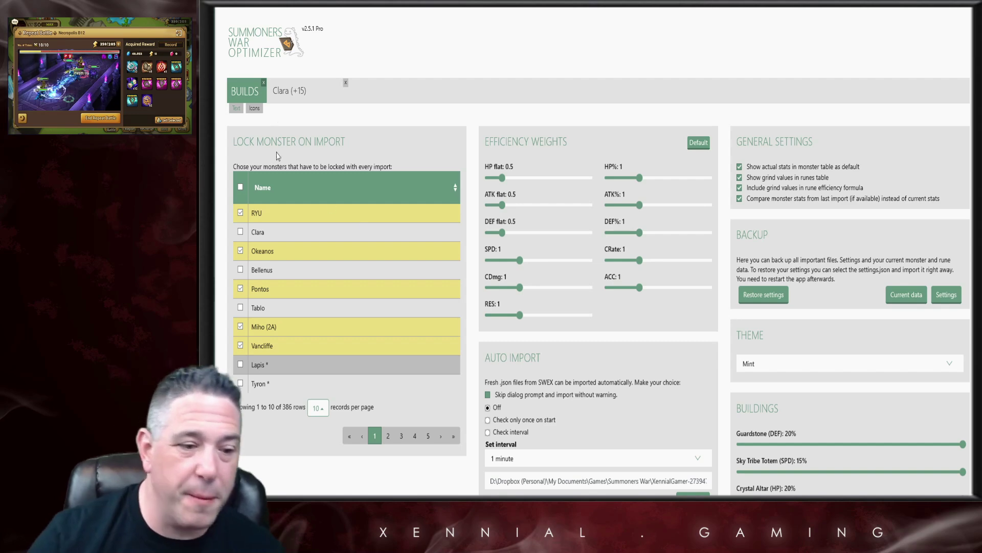
{"action": "left_click", "coordinate": [286, 187]}
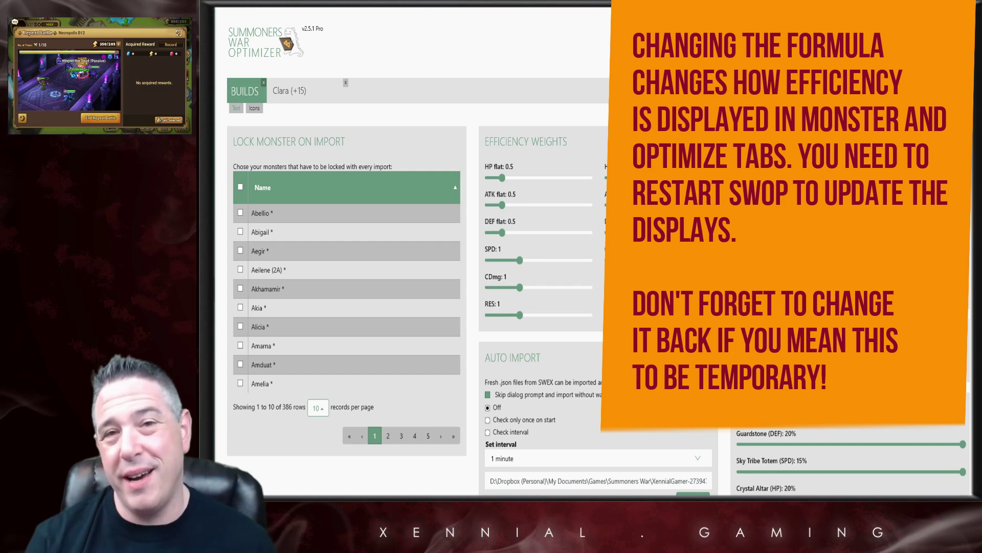
{"action": "mouse_move", "coordinate": [521, 288]}
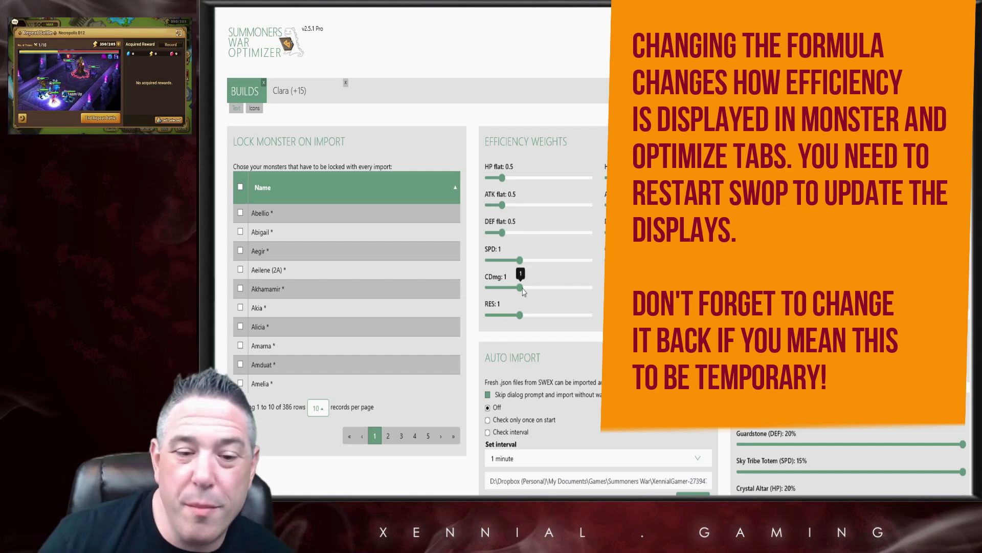
{"action": "left_click_drag", "start_coordinate": [519, 287], "coordinate": [509, 288]}
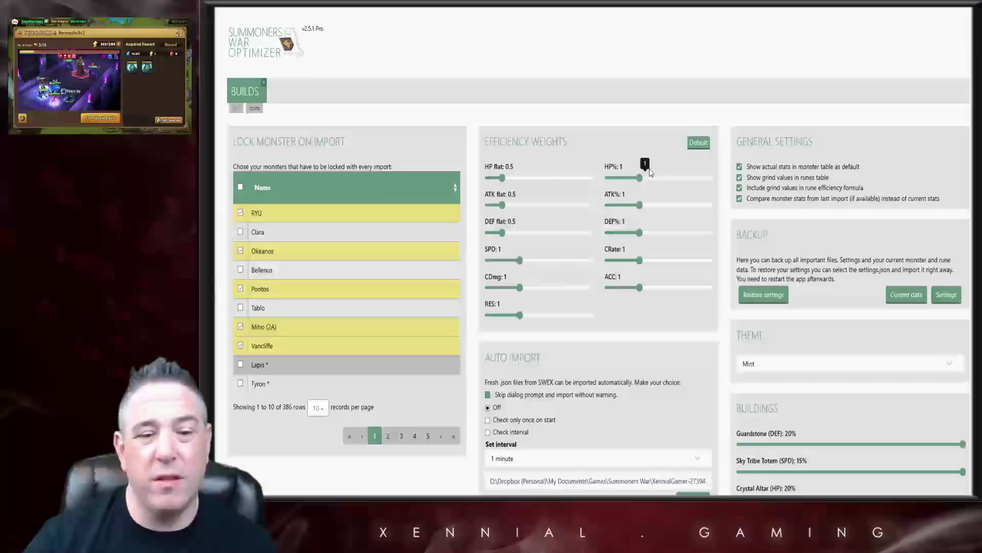
Set the auto import to check only once on start.
{"action": "scroll", "coordinate": [553, 271], "scroll_direction": "down", "scroll_amount": 4}
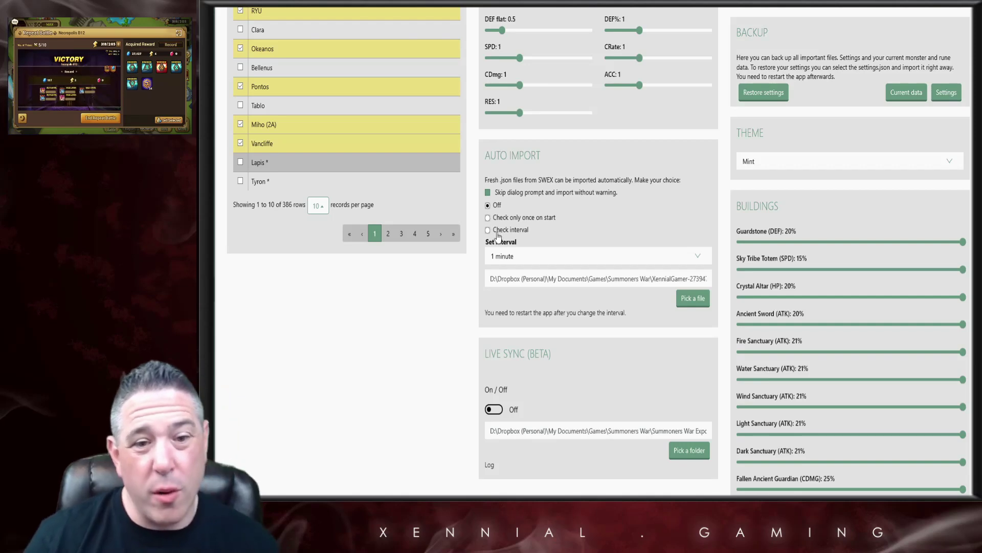
{"action": "left_click", "coordinate": [505, 218]}
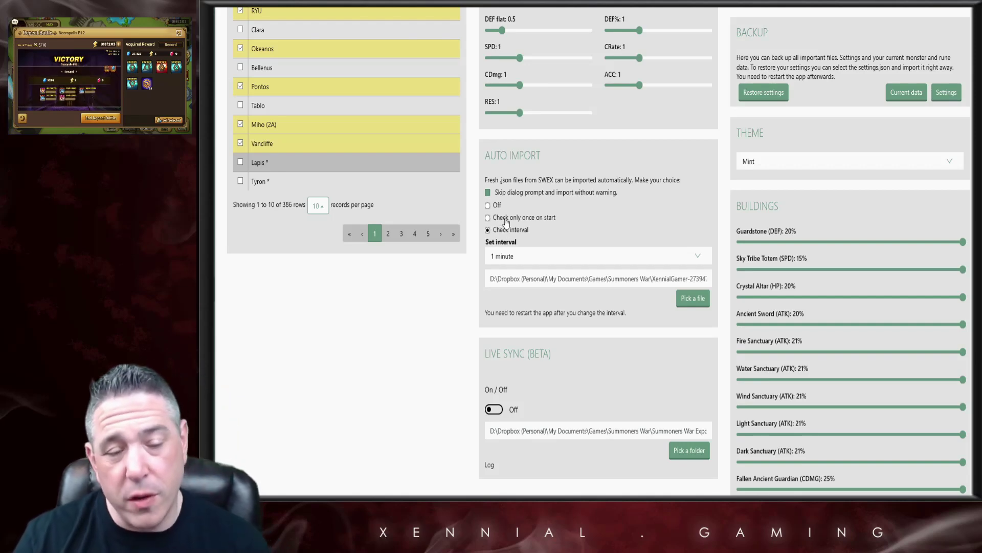
{"action": "scroll", "coordinate": [565, 239], "scroll_direction": "down", "scroll_amount": 3}
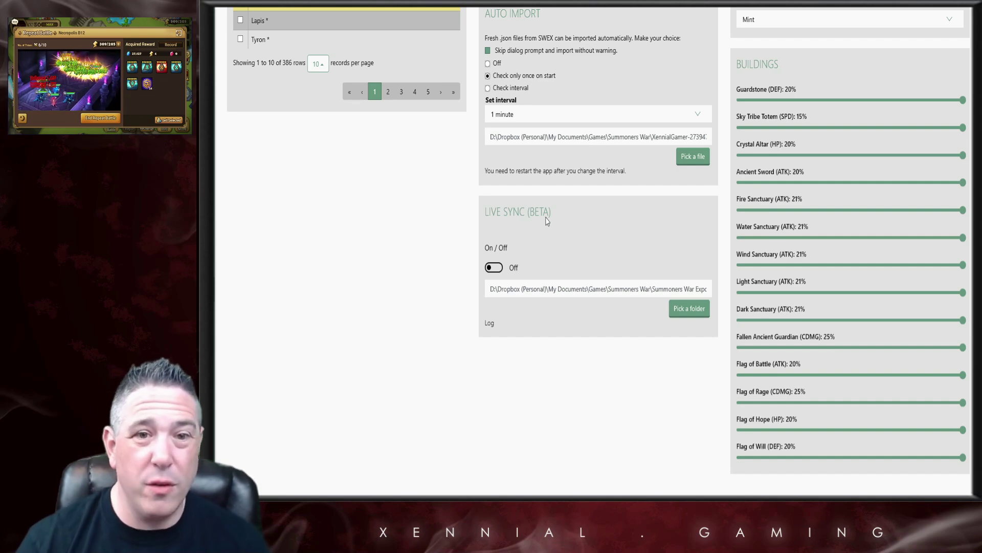
Switch the theme to Dark and back to Mint.
{"action": "scroll", "coordinate": [547, 221], "scroll_direction": "up", "scroll_amount": 6}
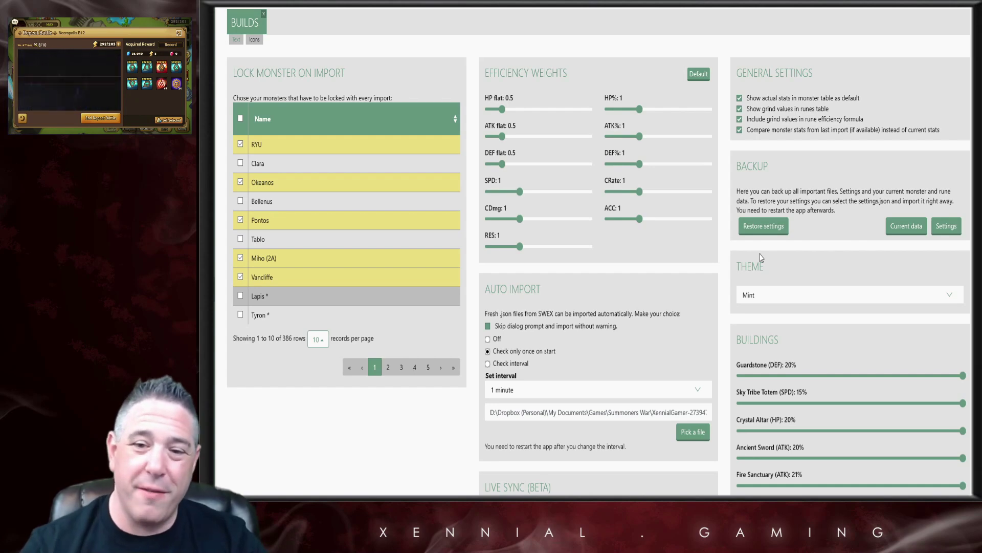
{"action": "scroll", "coordinate": [766, 211], "scroll_direction": "down", "scroll_amount": 1}
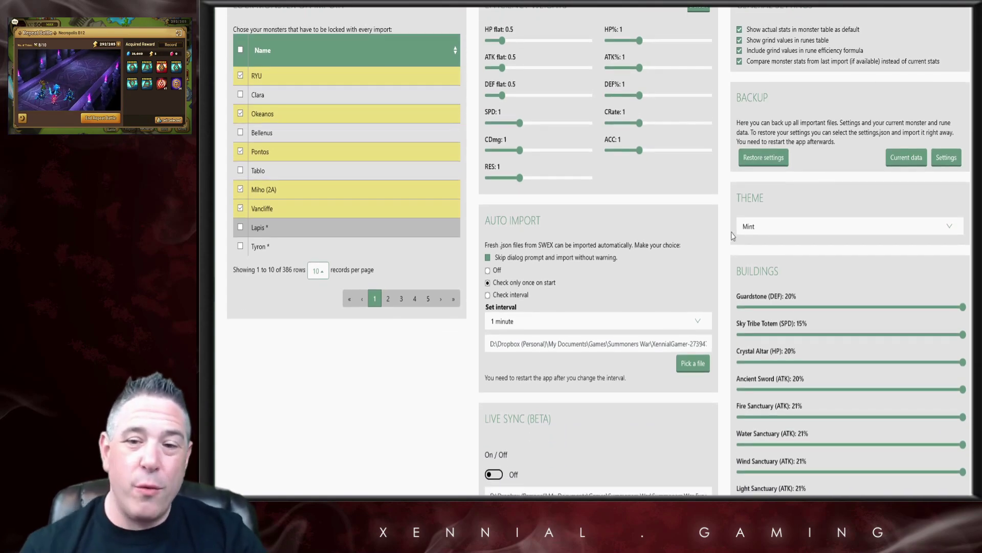
{"action": "left_click", "coordinate": [753, 233]}
{"action": "left_click", "coordinate": [755, 245]}
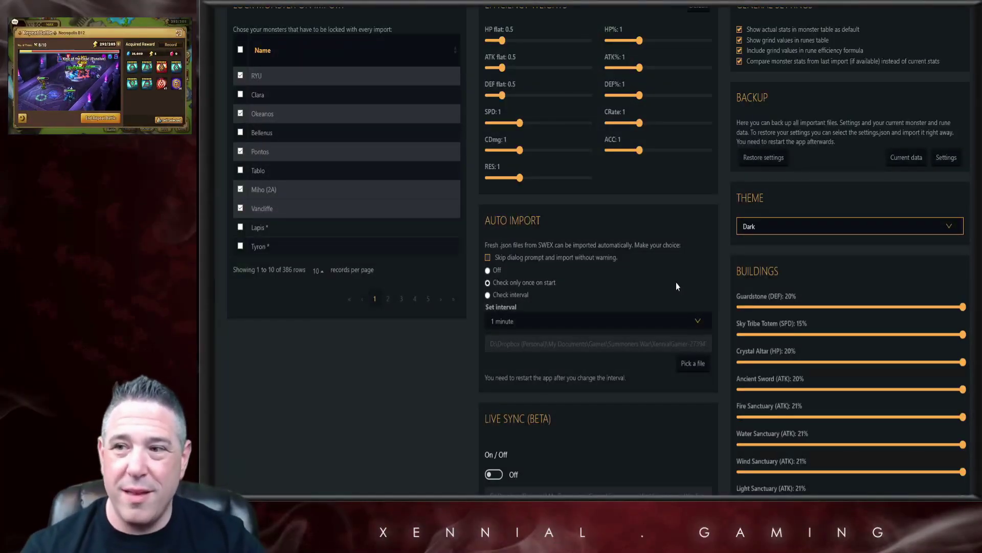
{"action": "left_click", "coordinate": [757, 231]}
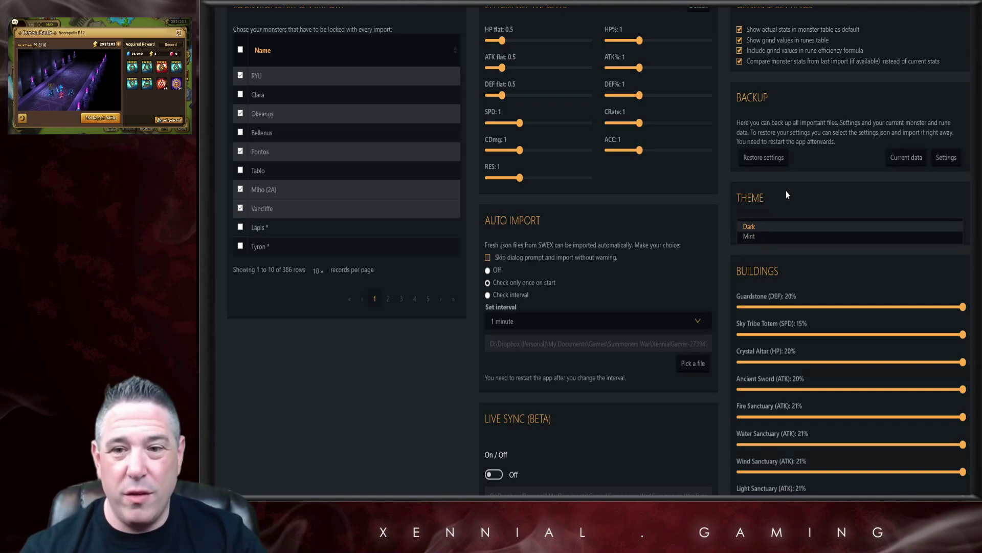
{"action": "left_click", "coordinate": [793, 229]}
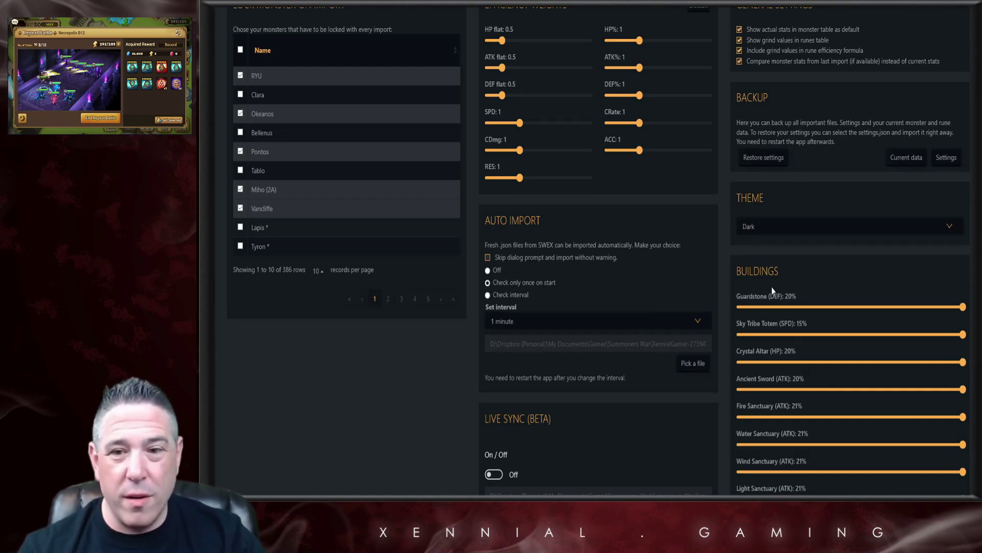
{"action": "scroll", "coordinate": [756, 230], "scroll_direction": "down", "scroll_amount": 5}
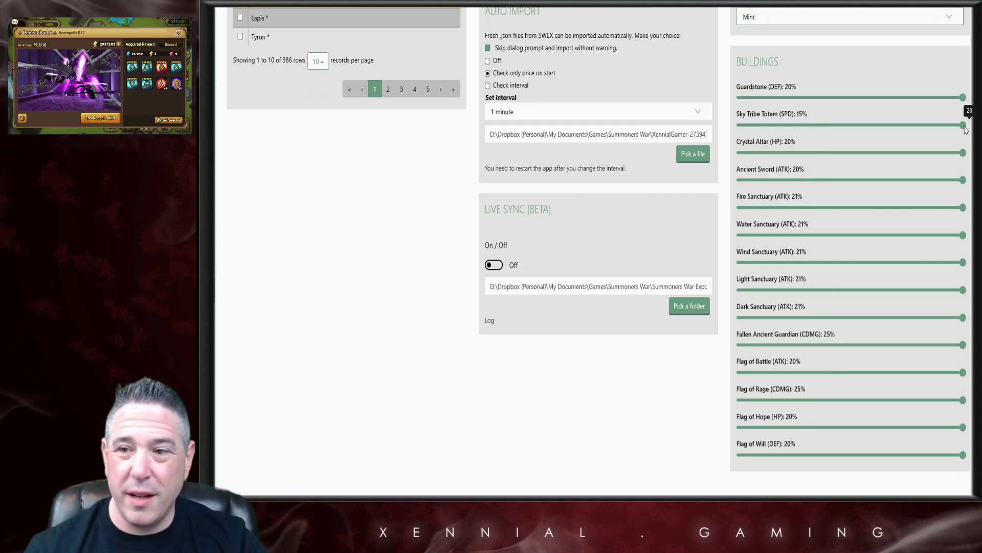
Set the SPD Tower bonus above the team's speed calculations to 8%.
{"action": "mouse_move", "coordinate": [965, 128]}
{"action": "left_mouse_down"}
{"action": "mouse_move", "coordinate": [859, 149]}
{"action": "mouse_move", "coordinate": [967, 140]}
{"action": "left_mouse_up"}
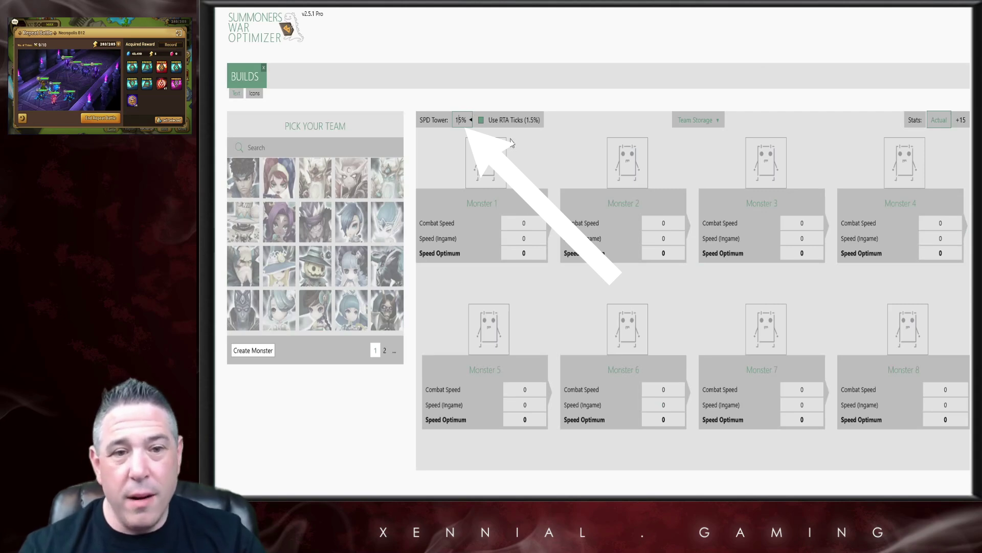
{"action": "key", "text": "BackSpace"}
{"action": "key", "text": "BackSpace"}
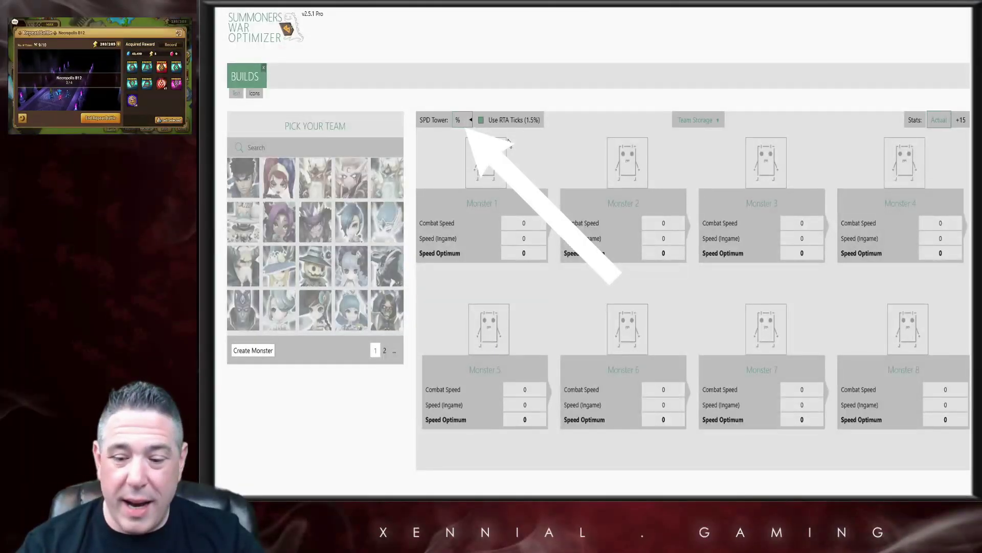
{"action": "type", "text": "8"}
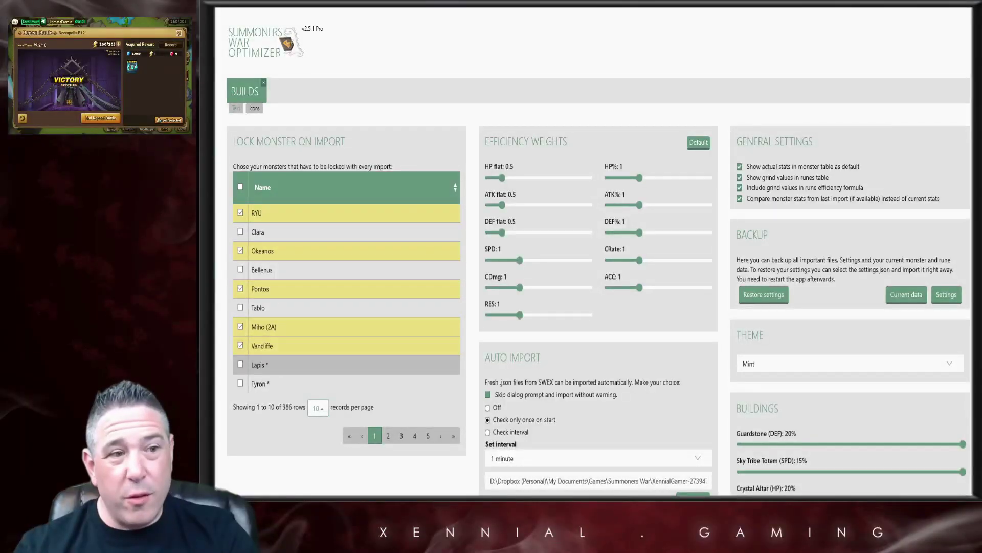
Sort all runes by maximum efficiency in descending order and select the slot 5 Will rune with ID 1022.
{"action": "left_click", "coordinate": [214, 69]}
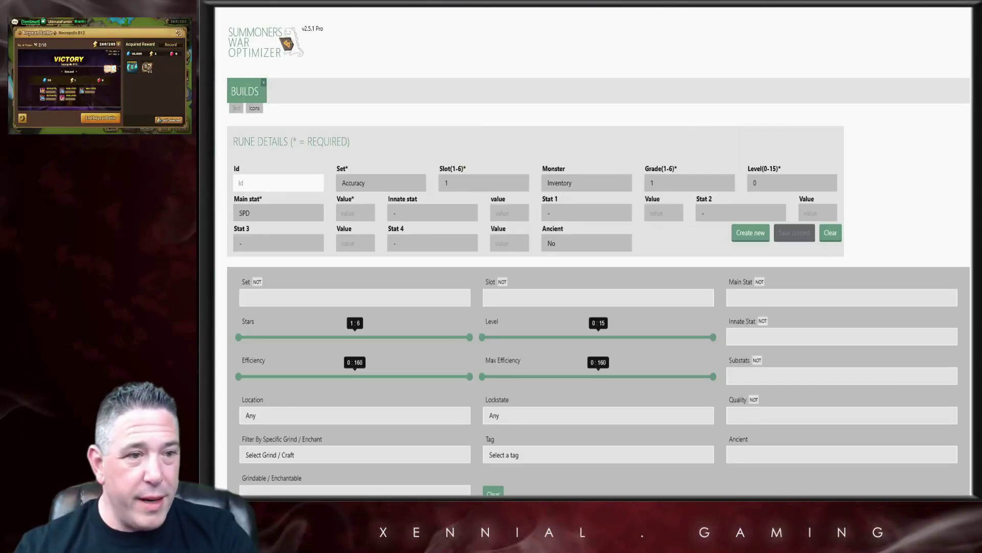
{"action": "scroll", "coordinate": [565, 232], "scroll_direction": "down", "scroll_amount": 8}
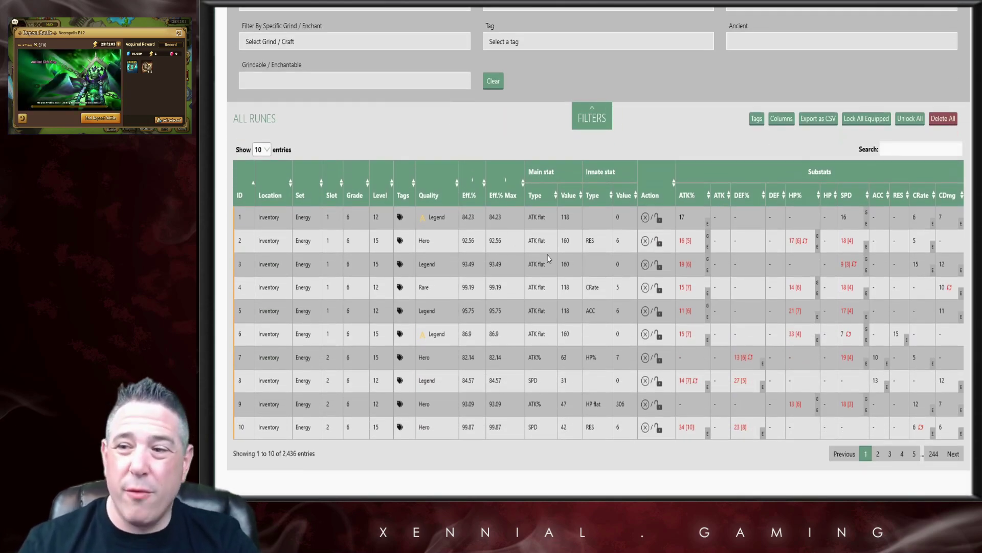
{"action": "left_click", "coordinate": [518, 198]}
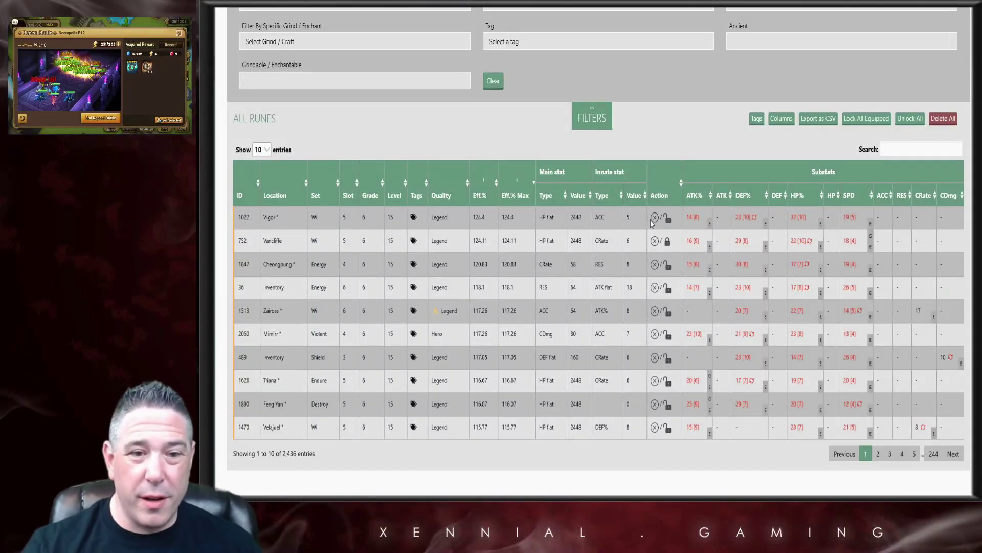
{"action": "left_click", "coordinate": [529, 227]}
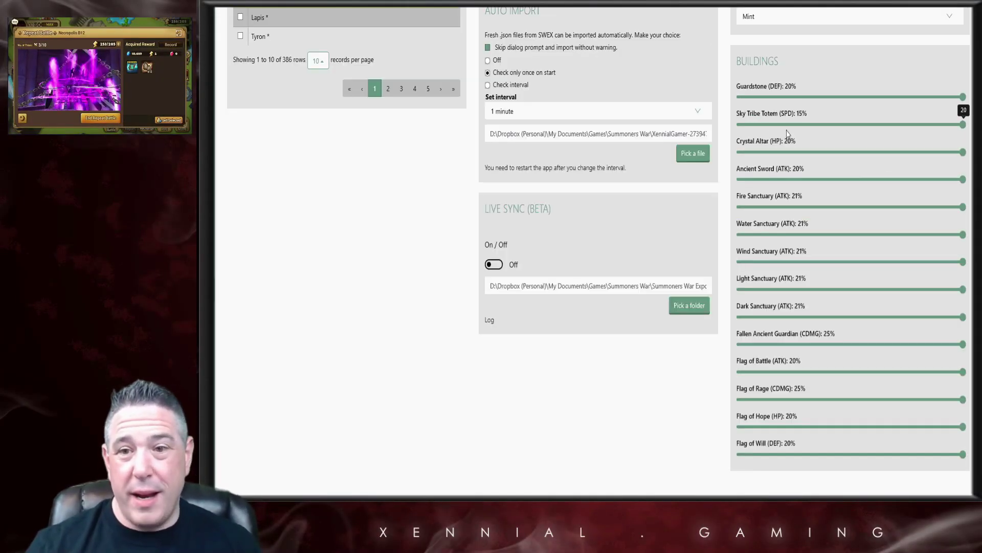
Exclude grind values from the rune efficiency formula, keeping grind values shown in the runes table.
{"action": "scroll", "coordinate": [737, 189], "scroll_direction": "up", "scroll_amount": 6}
{"action": "left_click", "coordinate": [748, 177]}
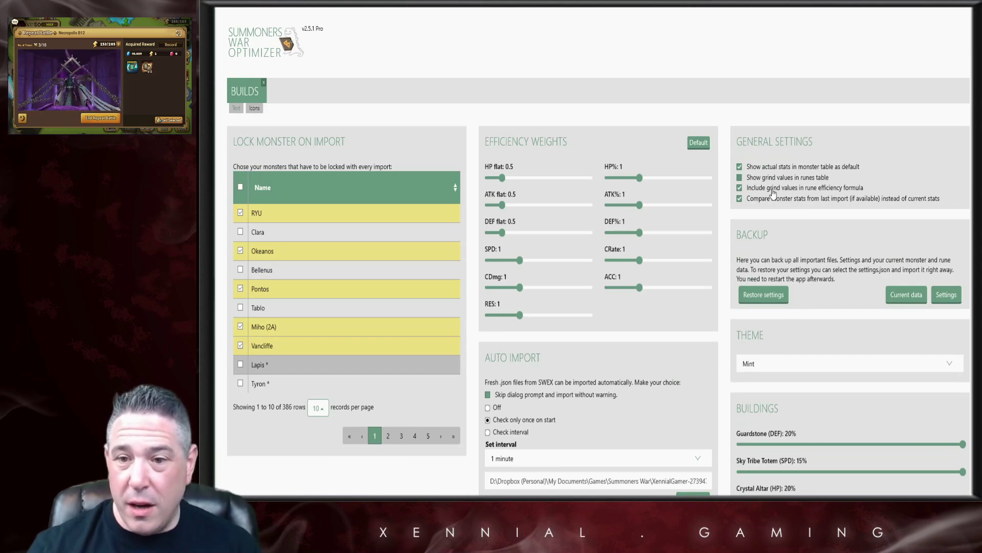
{"action": "left_click", "coordinate": [739, 178]}
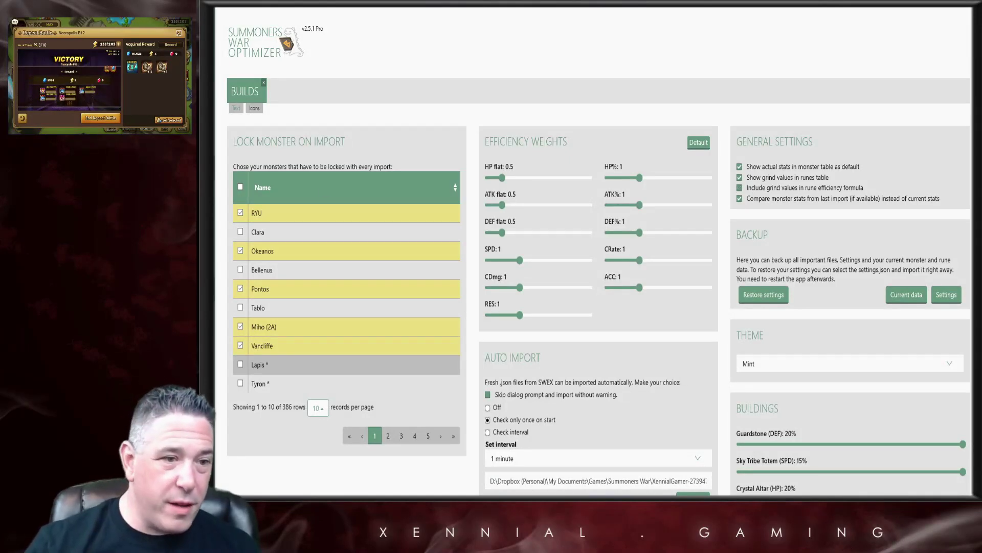
Page through the runes sorted by maximum efficiency up to page 7 to find rune 1022's new ranking.
{"action": "left_click", "coordinate": [214, 94]}
{"action": "scroll", "coordinate": [689, 219], "scroll_direction": "down", "scroll_amount": 5}
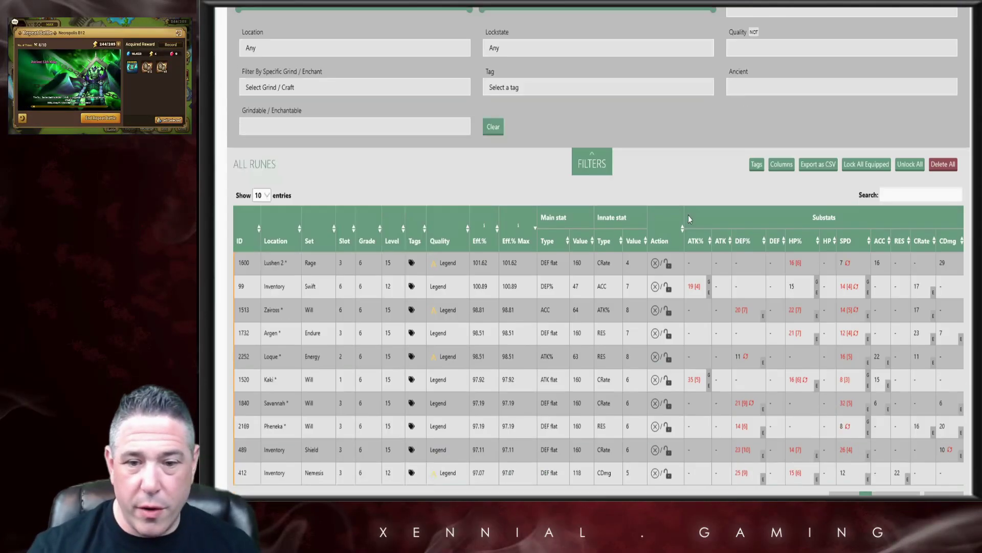
{"action": "scroll", "coordinate": [689, 219], "scroll_direction": "down", "scroll_amount": 1}
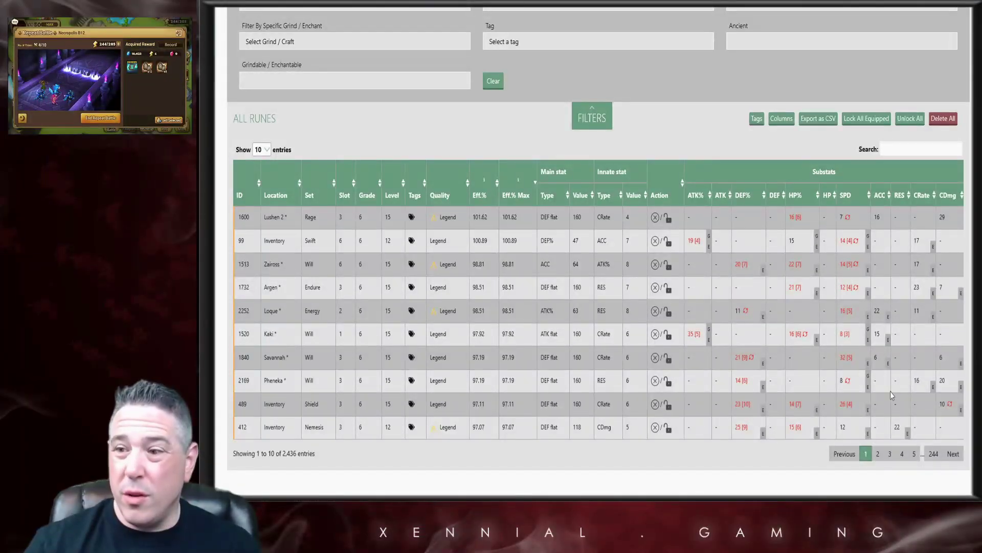
{"action": "left_click", "coordinate": [953, 455]}
{"action": "left_click", "coordinate": [953, 455]}
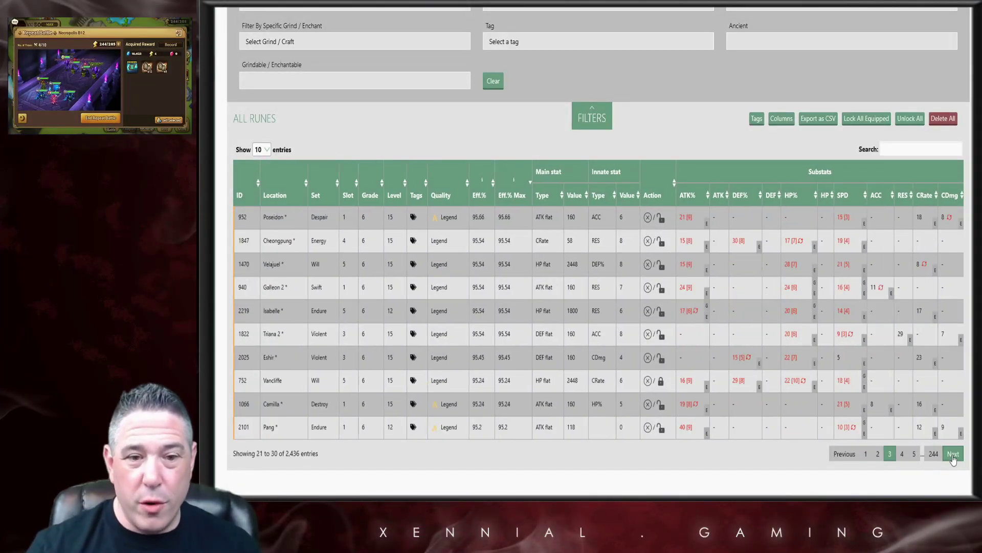
{"action": "left_click", "coordinate": [954, 455]}
{"action": "left_click", "coordinate": [953, 455]}
{"action": "left_click", "coordinate": [953, 455]}
{"action": "left_click", "coordinate": [953, 455]}
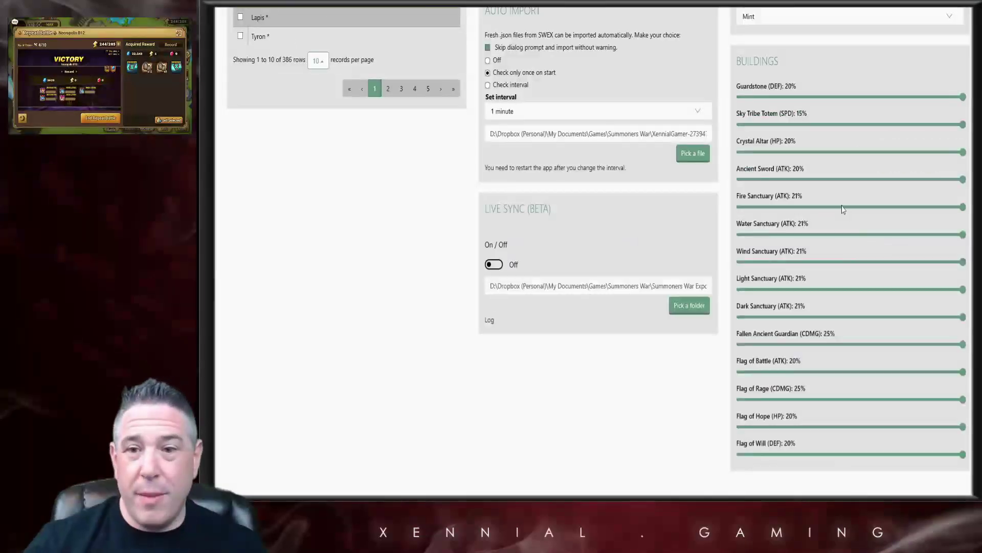
Review rune 1022's details and its row in the list, and return to the first page of runes.
{"action": "scroll", "coordinate": [842, 210], "scroll_direction": "up", "scroll_amount": 7}
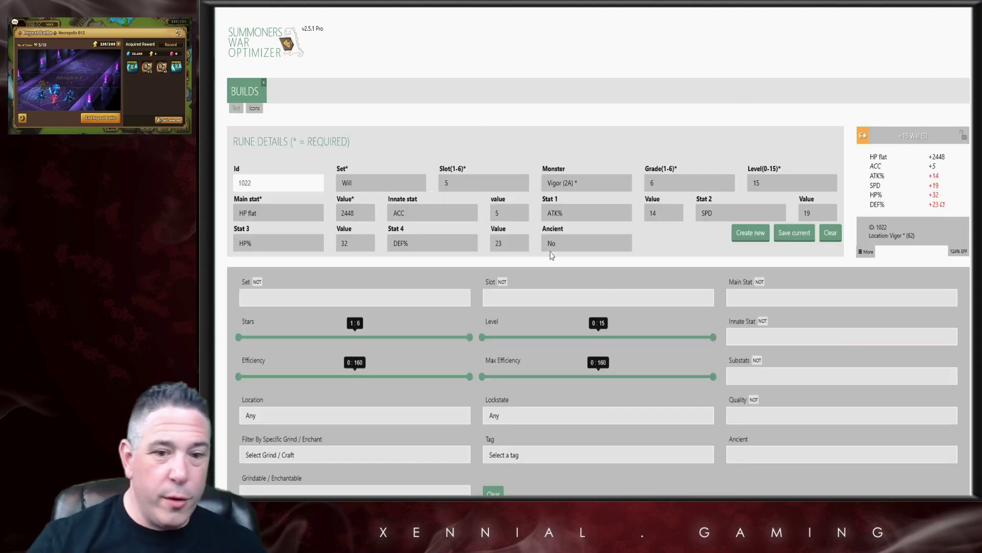
{"action": "scroll", "coordinate": [551, 255], "scroll_direction": "down", "scroll_amount": 8}
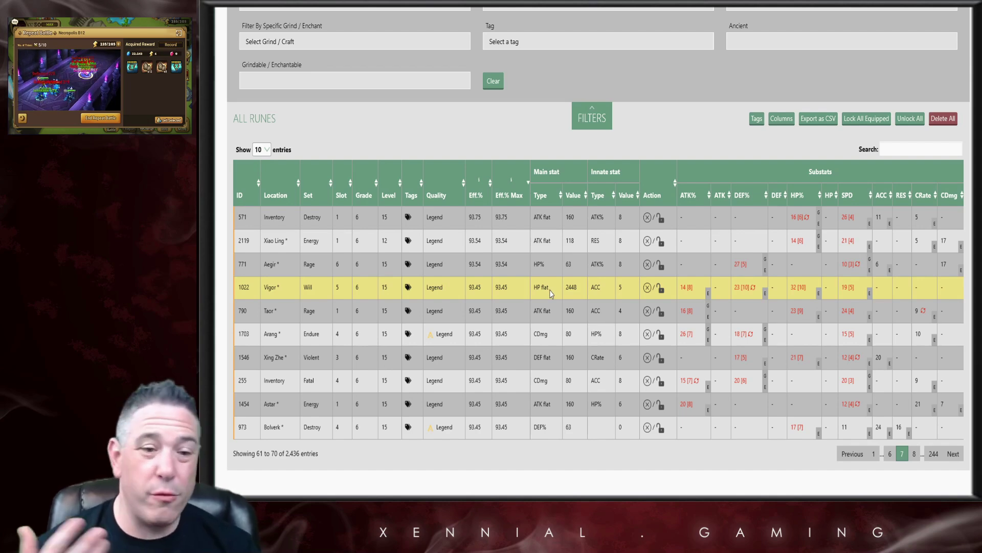
{"action": "left_click", "coordinate": [874, 454]}
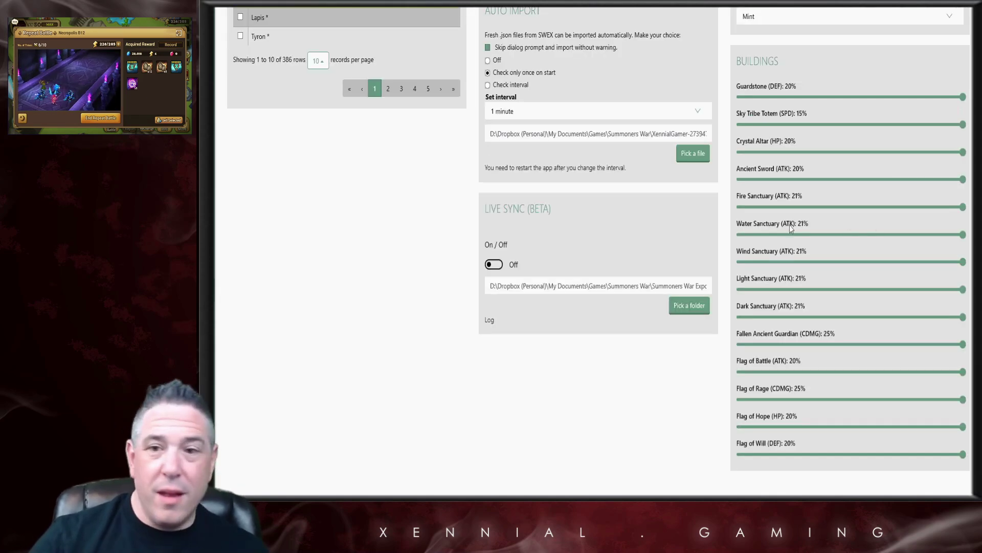
Turn off grind values in the runes table and select the inventory Swift rune with ID 99.
{"action": "scroll", "coordinate": [790, 227], "scroll_direction": "up", "scroll_amount": 7}
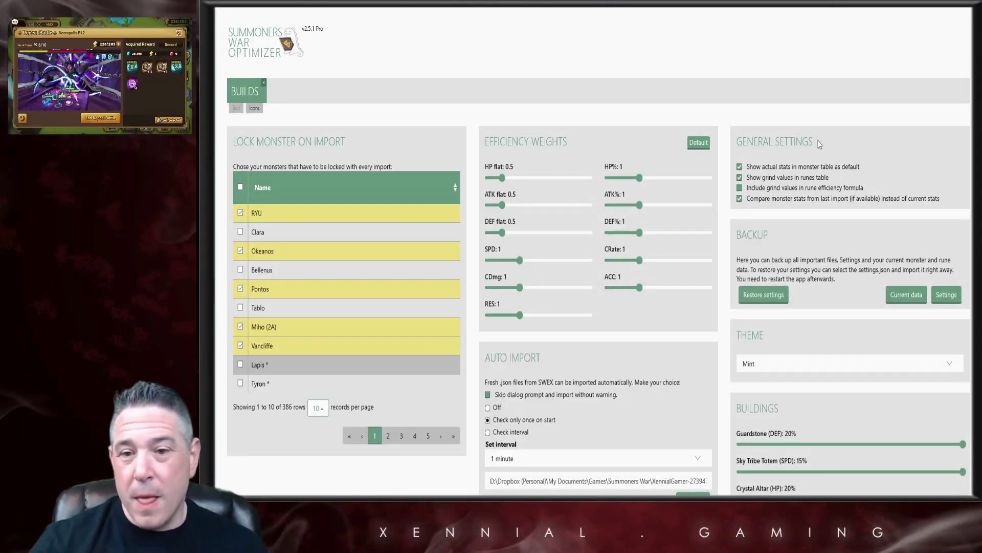
{"action": "left_click", "coordinate": [740, 177]}
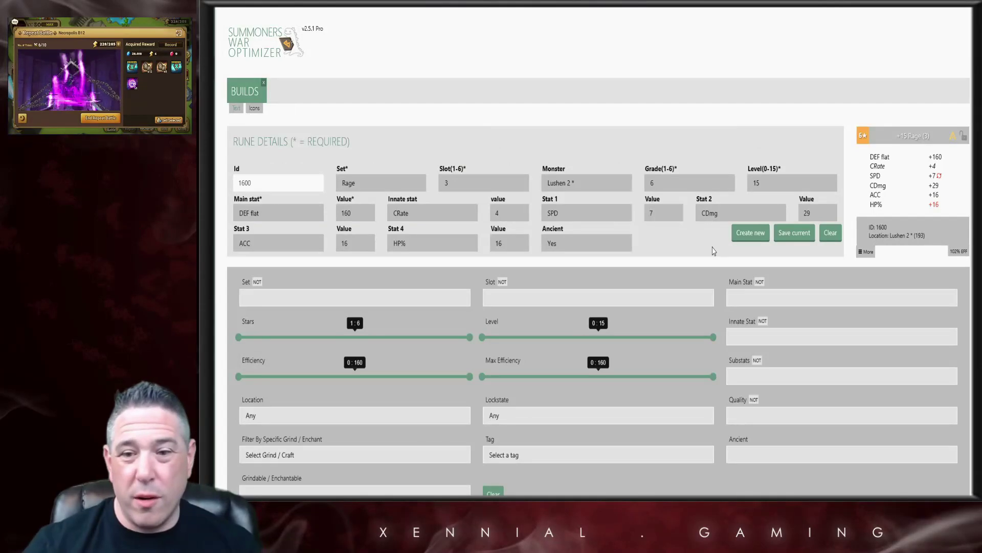
{"action": "scroll", "coordinate": [713, 251], "scroll_direction": "down", "scroll_amount": 6}
{"action": "scroll", "coordinate": [710, 269], "scroll_direction": "down", "scroll_amount": 1}
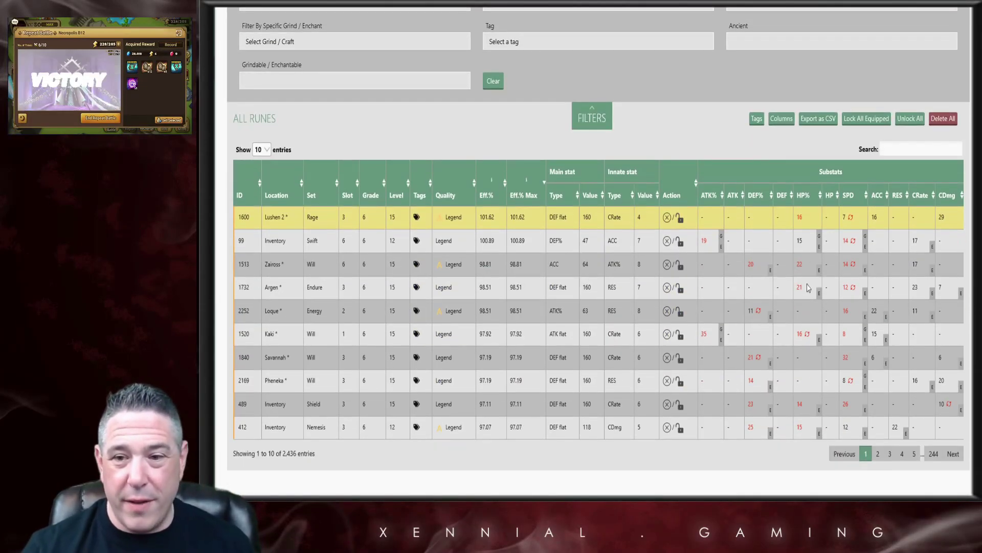
{"action": "left_click", "coordinate": [843, 248]}
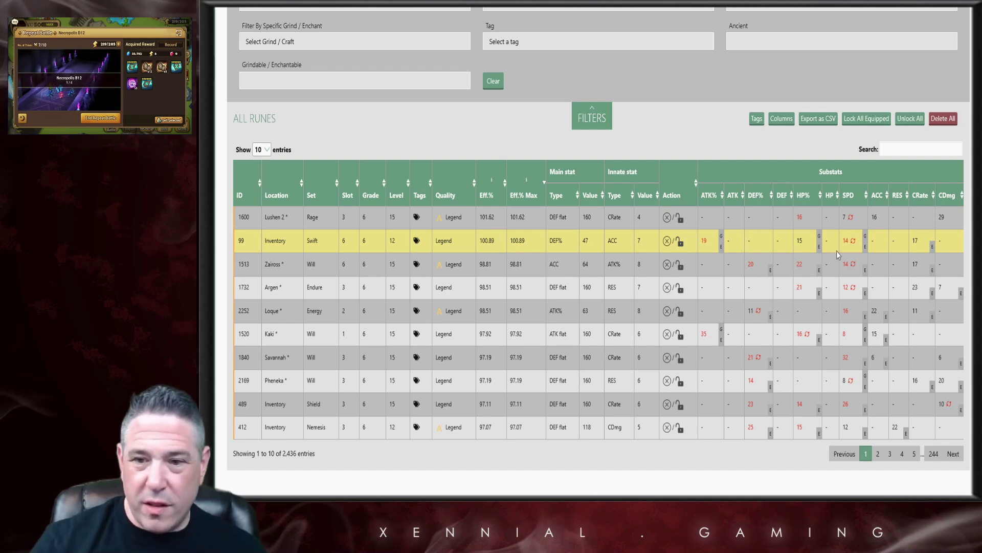
Turn grind values in the runes table back on and bring up the list of all runes.
{"action": "left_click", "coordinate": [213, 292]}
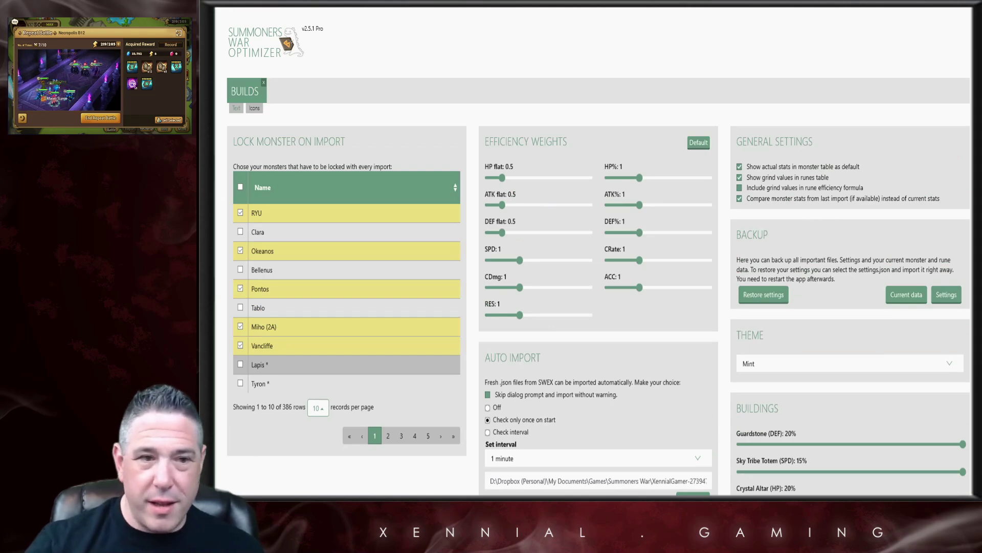
{"action": "left_click", "coordinate": [214, 292]}
{"action": "scroll", "coordinate": [846, 234], "scroll_direction": "down", "scroll_amount": 8}
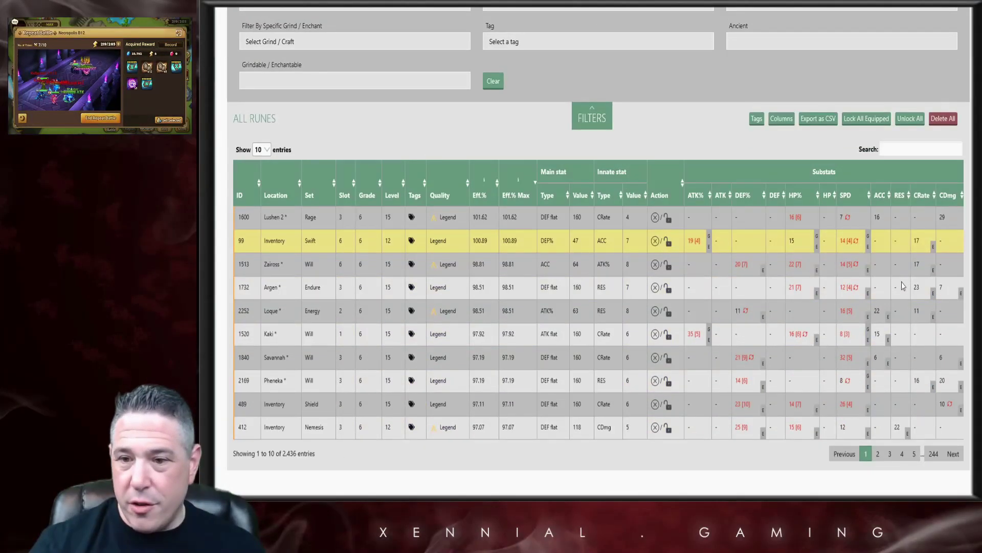